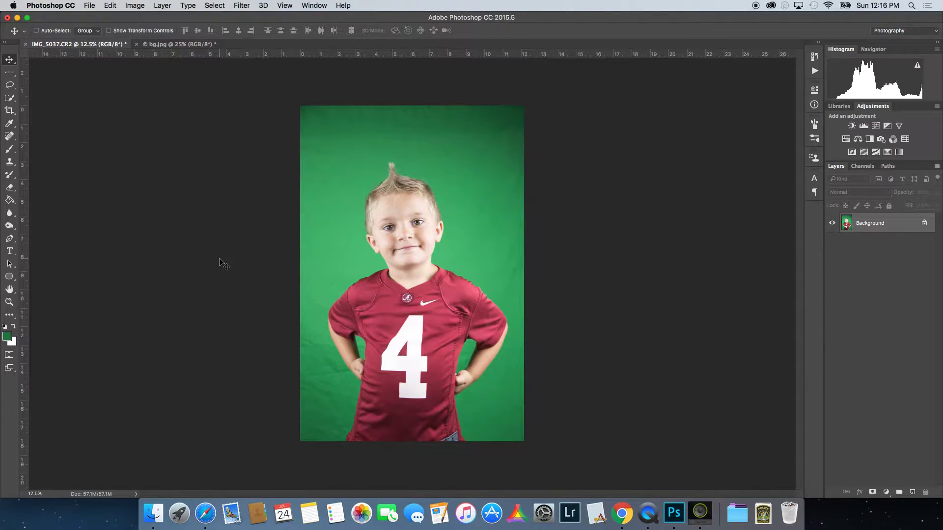
Select the green backdrop with Color Range, sampling several green areas at fuzziness 86, and hide it with a layer mask.
{"action": "left_click", "coordinate": [215, 5]}
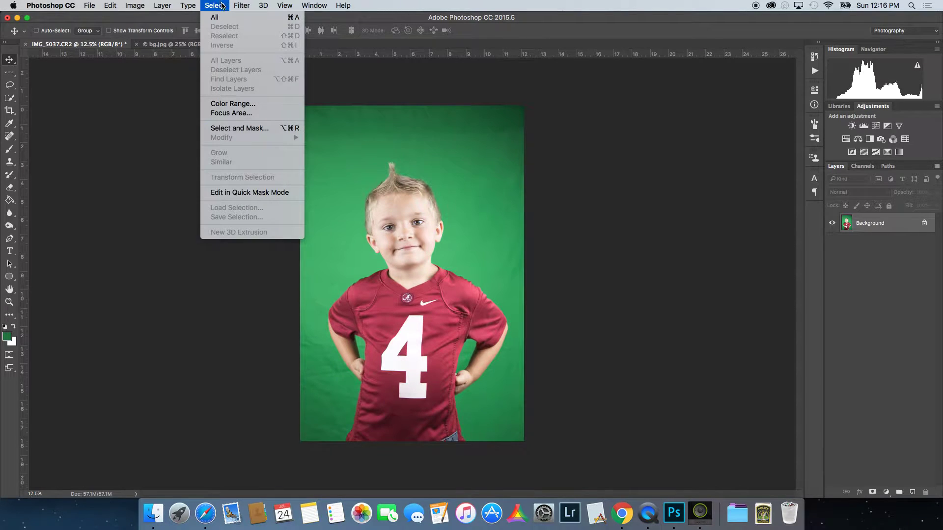
{"action": "left_click", "coordinate": [237, 103]}
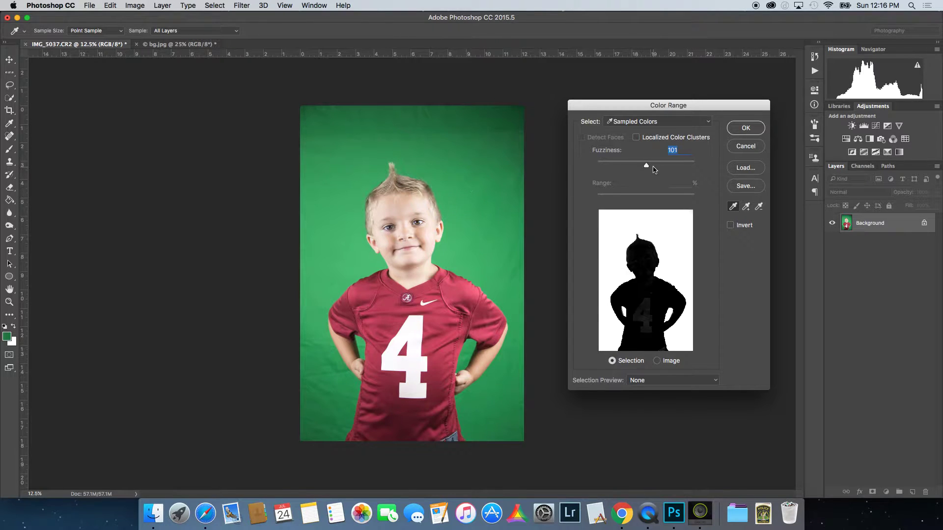
{"action": "mouse_move", "coordinate": [647, 166]}
{"action": "left_mouse_down"}
{"action": "mouse_move", "coordinate": [588, 180]}
{"action": "mouse_move", "coordinate": [639, 173]}
{"action": "left_mouse_up"}
{"action": "left_click", "coordinate": [450, 171], "text": "shift"}
{"action": "left_click", "coordinate": [355, 134], "text": "shift"}
{"action": "left_click", "coordinate": [502, 111], "text": "shift"}
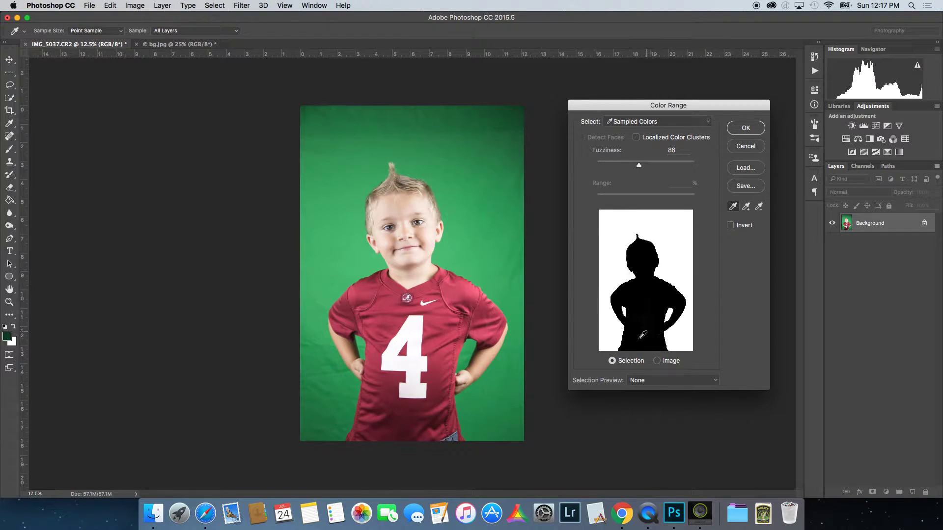
{"action": "left_click", "coordinate": [745, 128]}
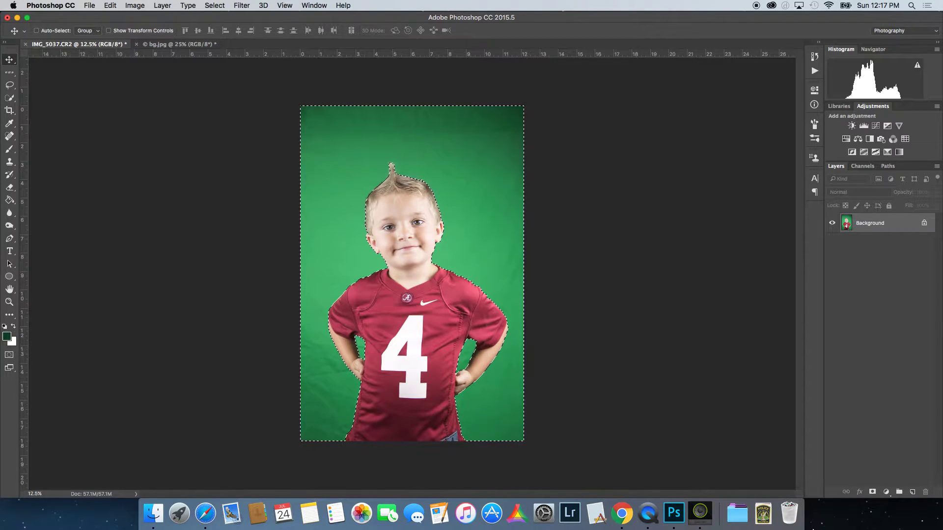
{"action": "left_click", "coordinate": [875, 493]}
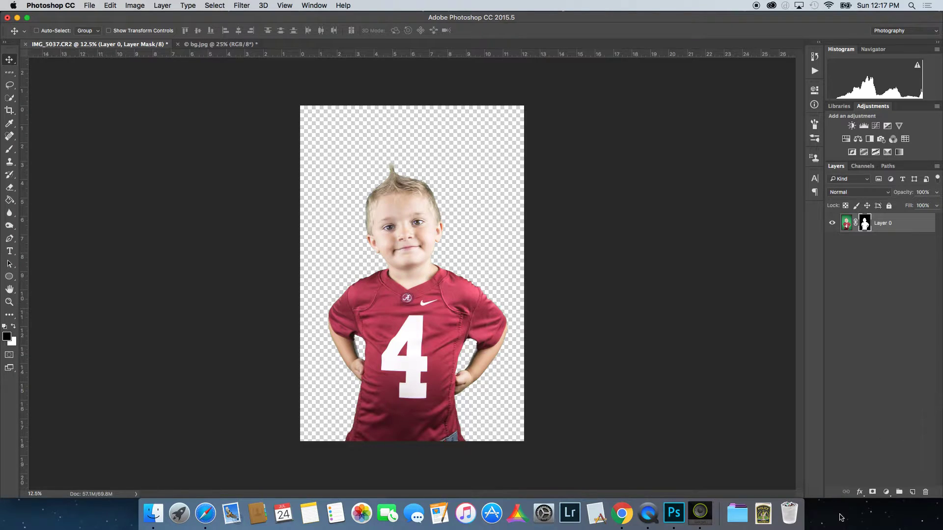
Add a new layer beneath the cut-out boy and fill it with 50% Gray at 100% opacity.
{"action": "left_click", "coordinate": [914, 493], "text": "super"}
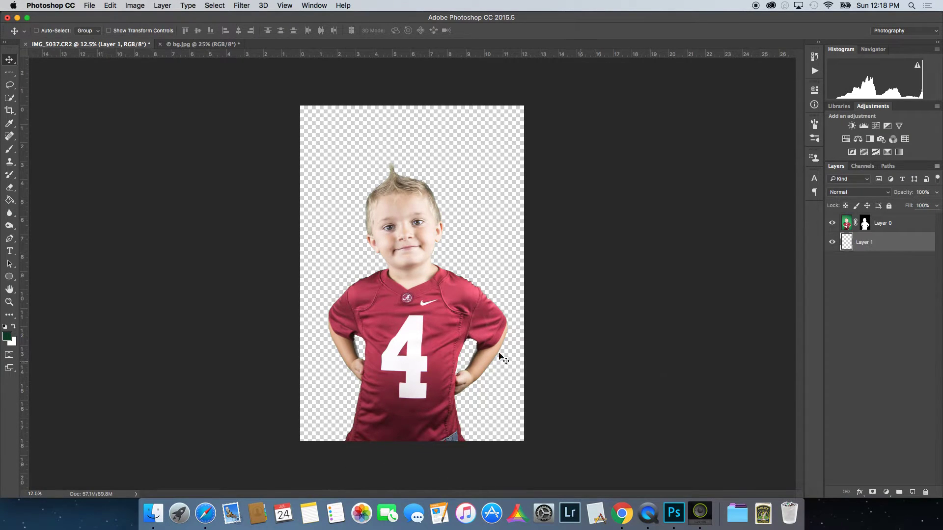
{"action": "left_click", "coordinate": [110, 6]}
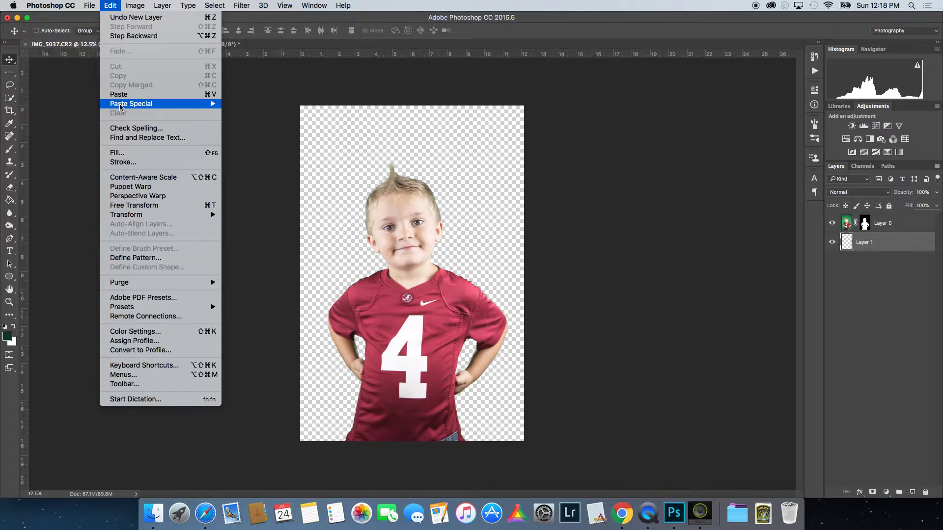
{"action": "left_click", "coordinate": [131, 153]}
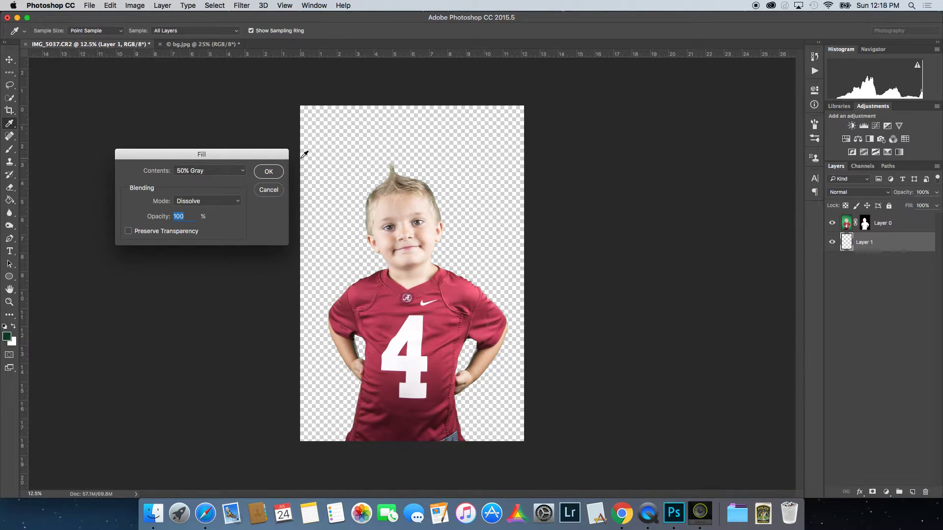
{"action": "left_click", "coordinate": [268, 171]}
{"action": "key", "text": "v"}
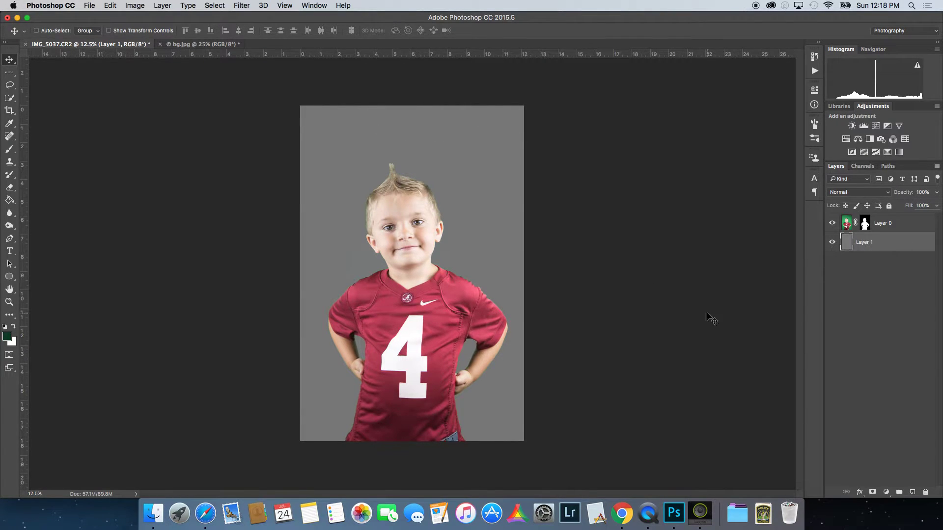
Dab black on the boy layer's mask in the backdrop area above him with a 200 px brush.
{"action": "left_click", "coordinate": [866, 225]}
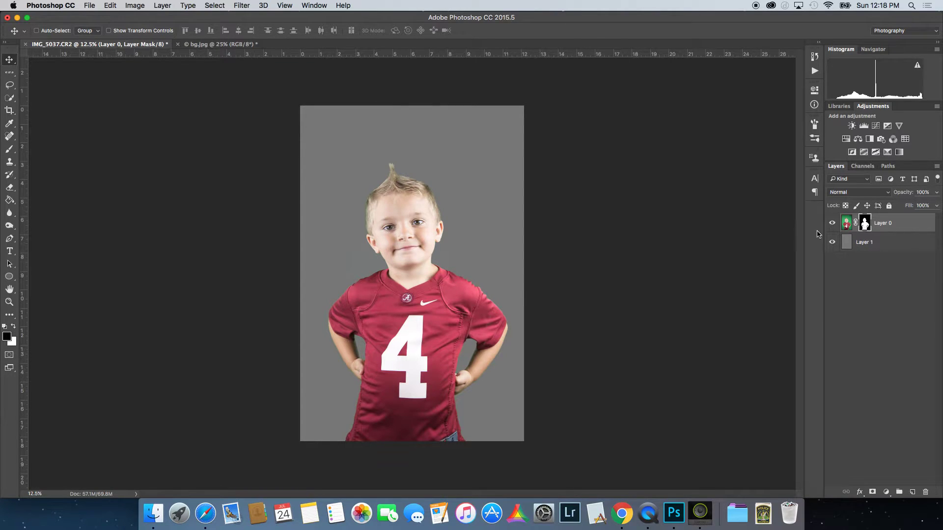
{"action": "left_click", "coordinate": [9, 149]}
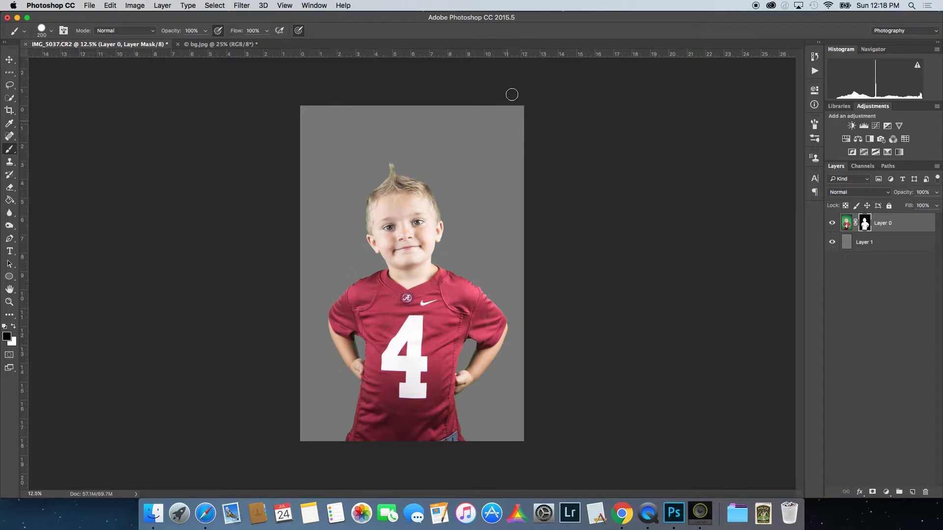
{"action": "left_click", "coordinate": [338, 116]}
Add a Hue/Saturation adjustment clipped to the boy's layer and set its Greens saturation to -19.
{"action": "left_click", "coordinate": [886, 492]}
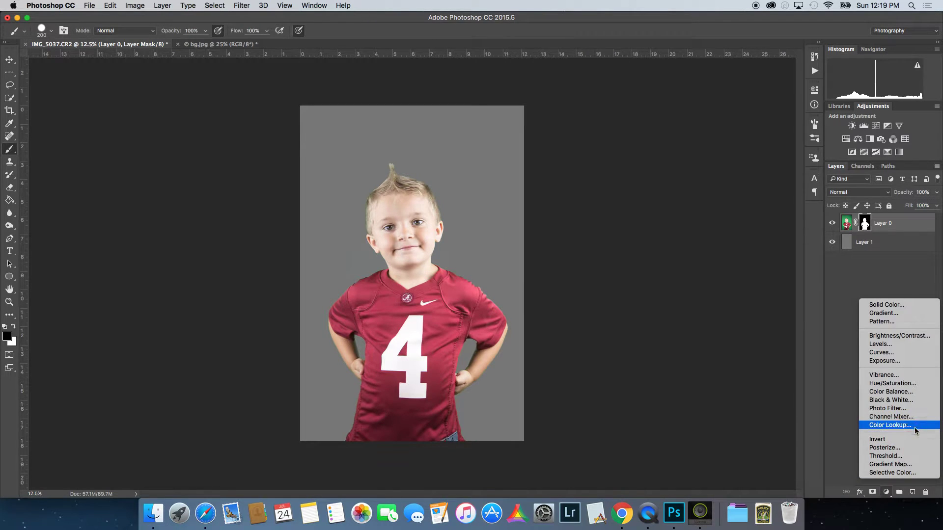
{"action": "left_click", "coordinate": [915, 385]}
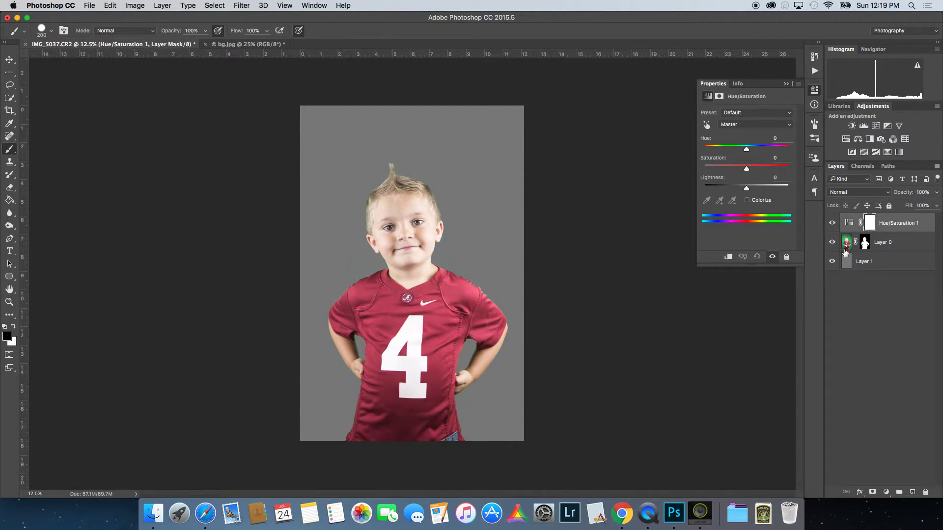
{"action": "left_click", "coordinate": [730, 257]}
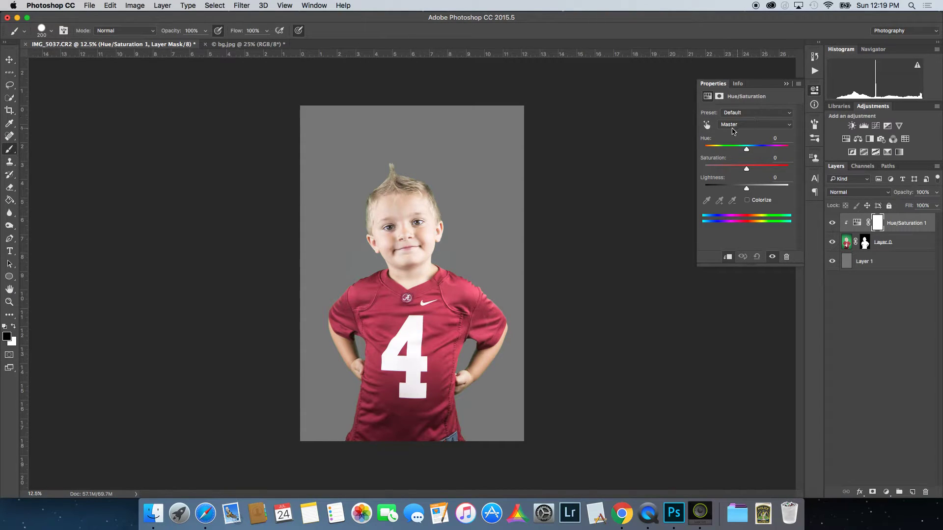
{"action": "left_click", "coordinate": [789, 127]}
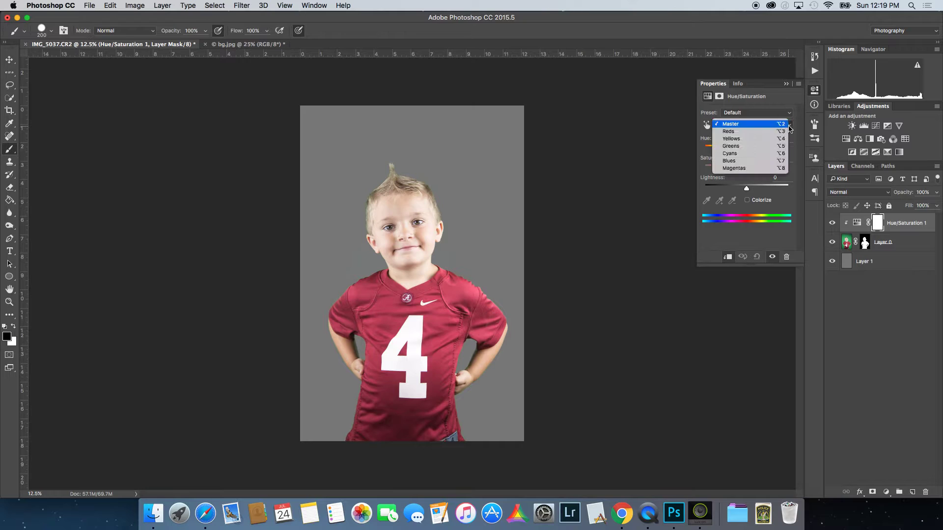
{"action": "left_click", "coordinate": [763, 146]}
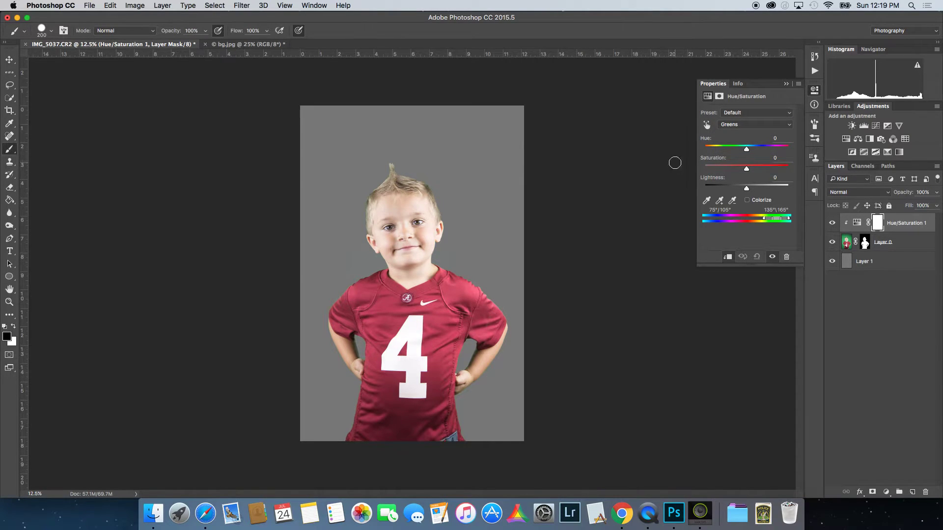
{"action": "left_click_drag", "start_coordinate": [747, 171], "coordinate": [739, 174]}
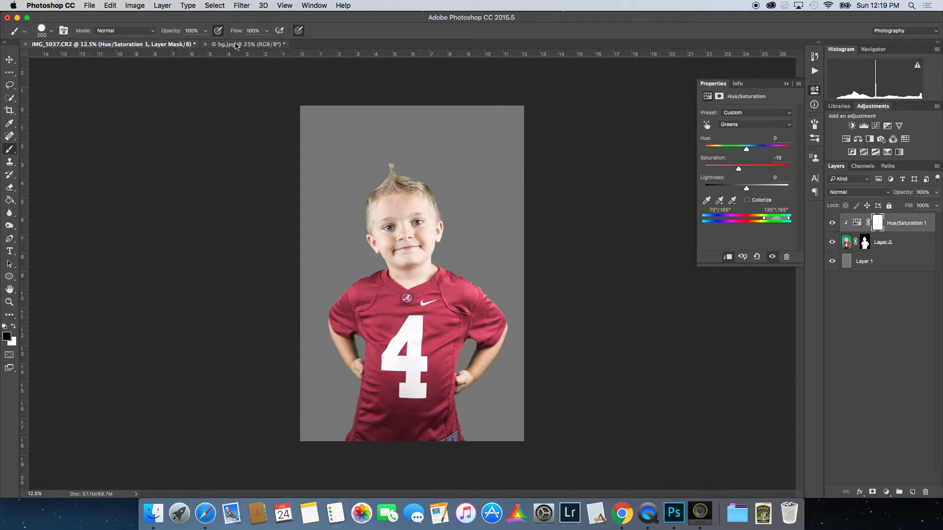
Set the Yellows saturation of the Hue/Saturation adjustment to +12.
{"action": "left_click", "coordinate": [756, 126]}
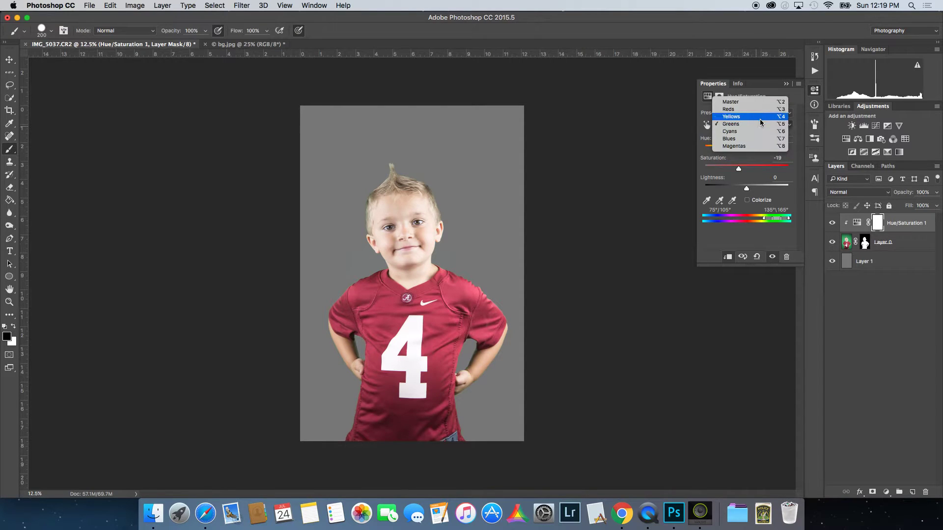
{"action": "left_click", "coordinate": [760, 124]}
{"action": "left_click", "coordinate": [750, 126]}
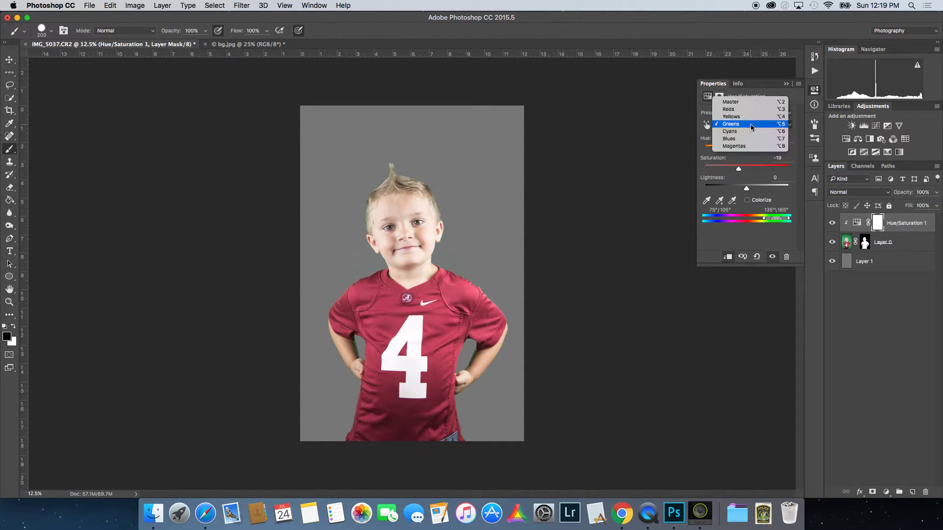
{"action": "left_click", "coordinate": [751, 117]}
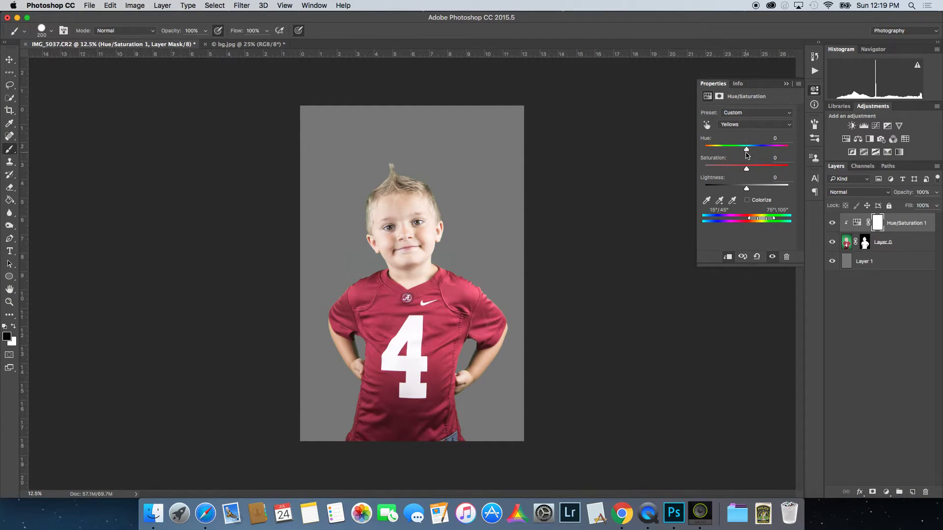
{"action": "mouse_move", "coordinate": [746, 168]}
{"action": "left_mouse_down"}
{"action": "mouse_move", "coordinate": [759, 170]}
{"action": "mouse_move", "coordinate": [752, 170]}
{"action": "left_mouse_up"}
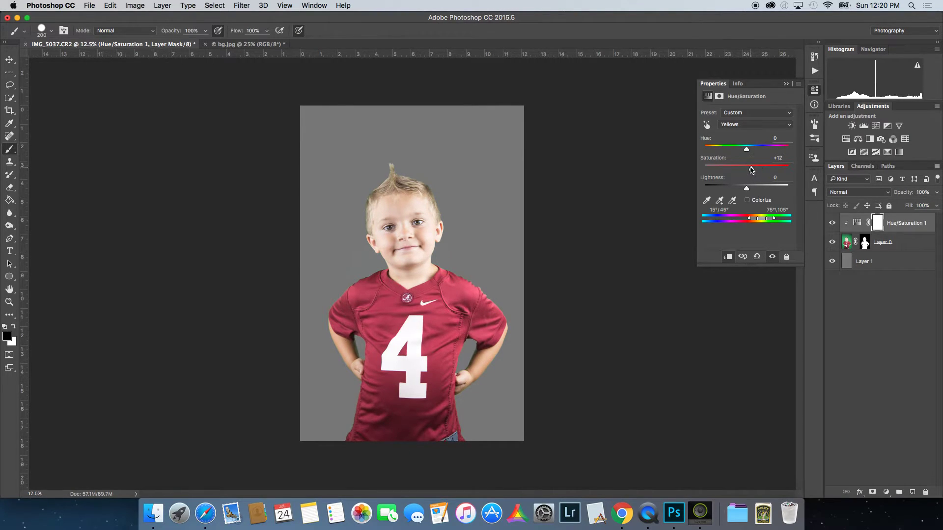
{"action": "left_click", "coordinate": [786, 85]}
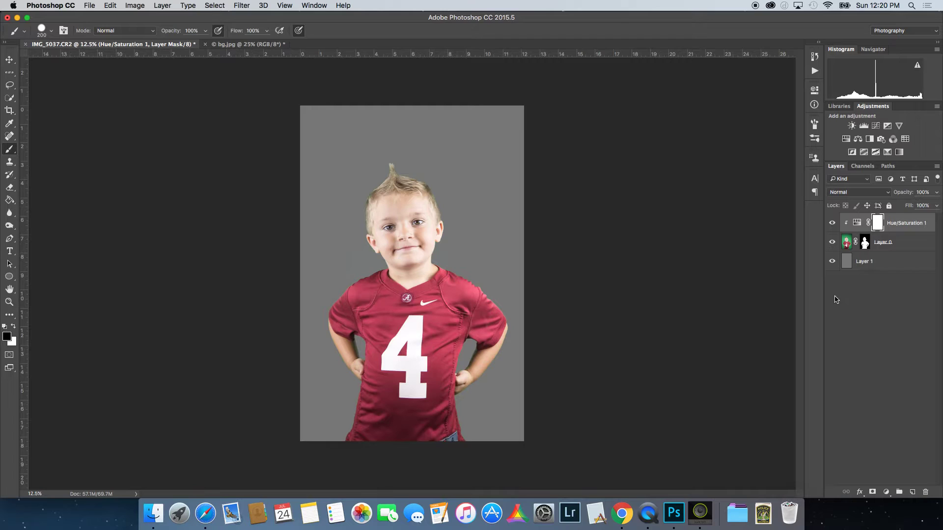
Apply the Minimum filter to the image of the boy's layer with a 2 px radius and Squareness preserved.
{"action": "left_click", "coordinate": [847, 243]}
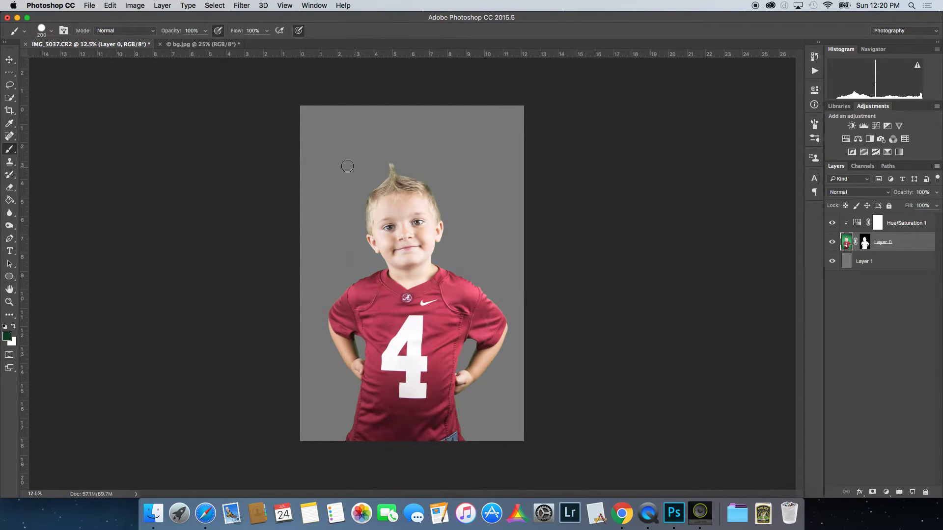
{"action": "left_click", "coordinate": [244, 6]}
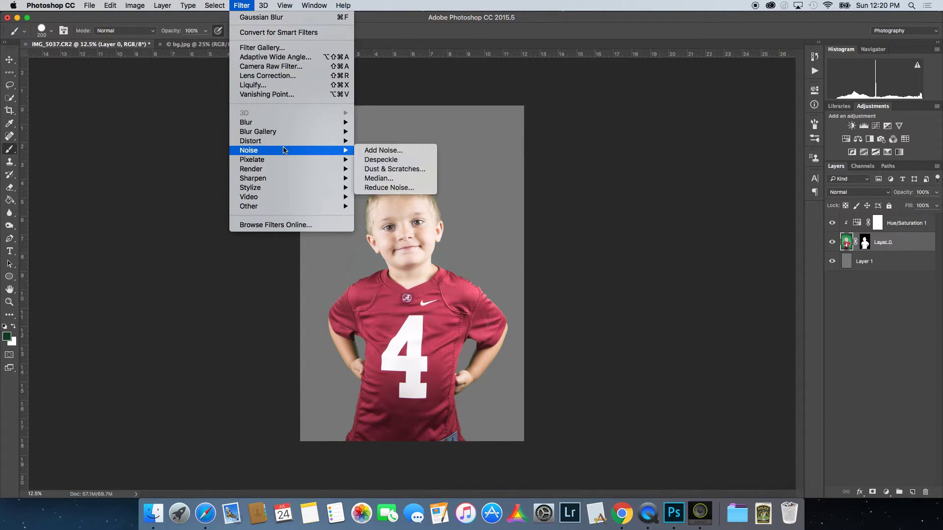
{"action": "mouse_move", "coordinate": [286, 208]}
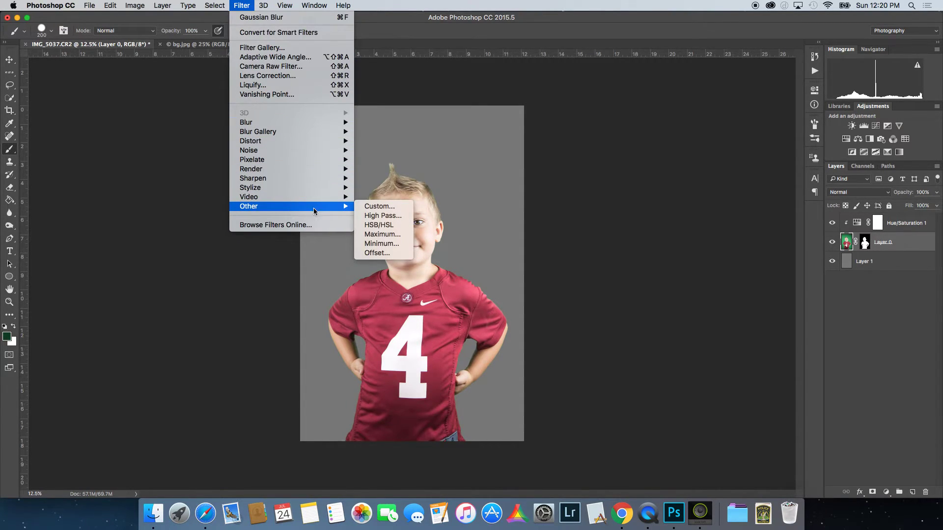
{"action": "left_click", "coordinate": [391, 243]}
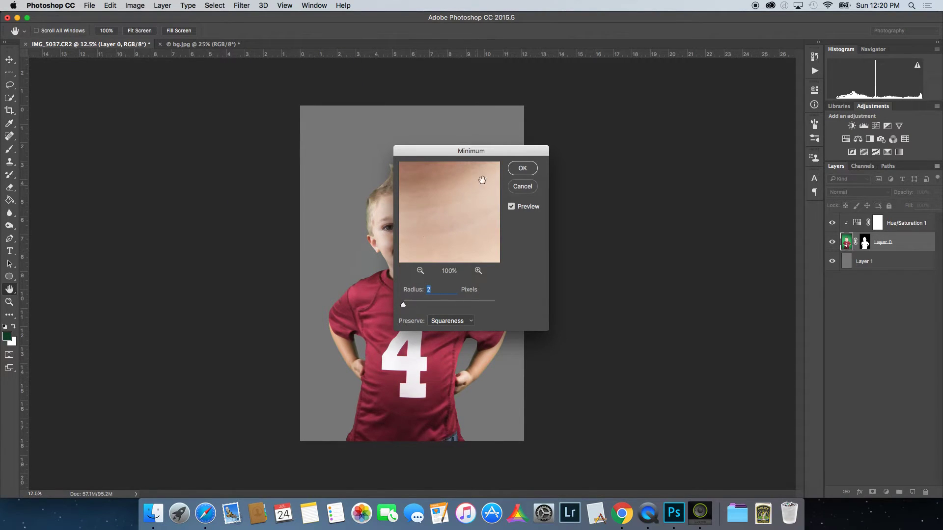
{"action": "left_click", "coordinate": [523, 168]}
{"action": "key", "text": "b"}
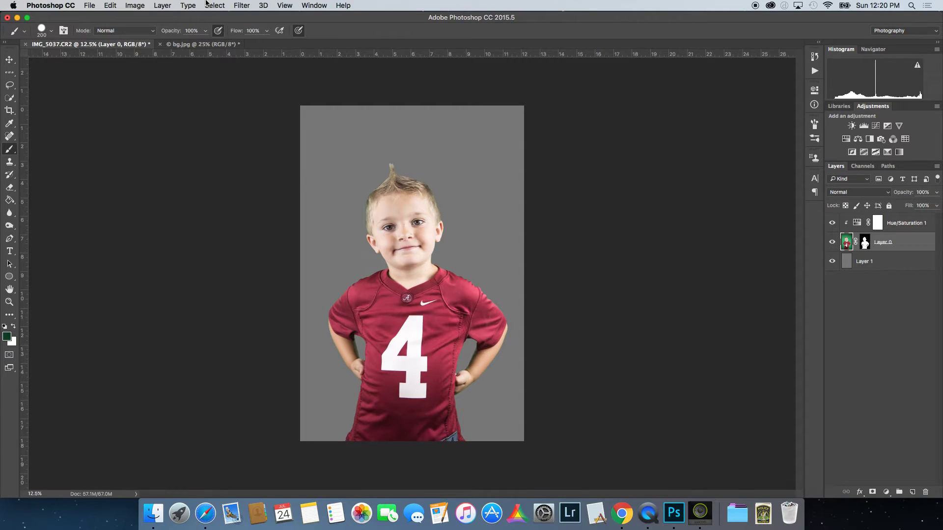
Apply a Gaussian Blur with a 1.0 px radius to the image of the boy's layer.
{"action": "left_click", "coordinate": [241, 6]}
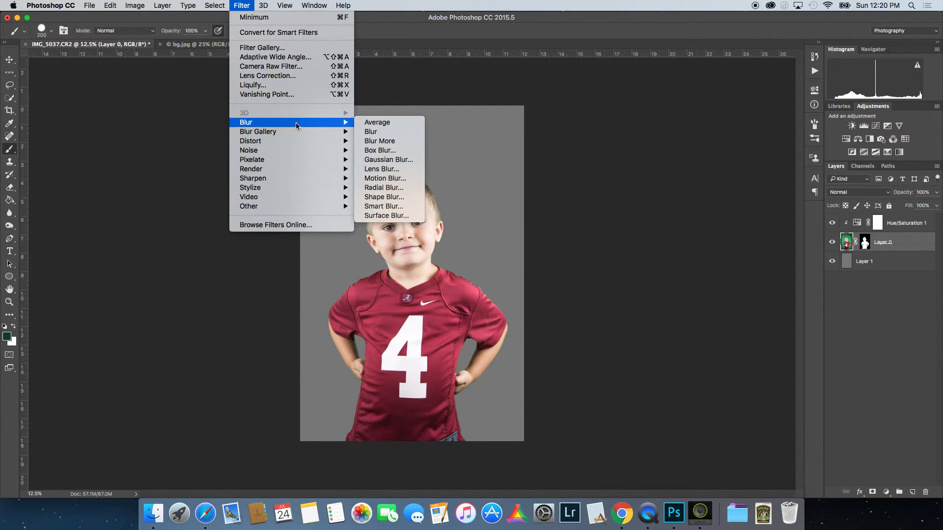
{"action": "mouse_move", "coordinate": [317, 125]}
{"action": "left_click", "coordinate": [392, 159]}
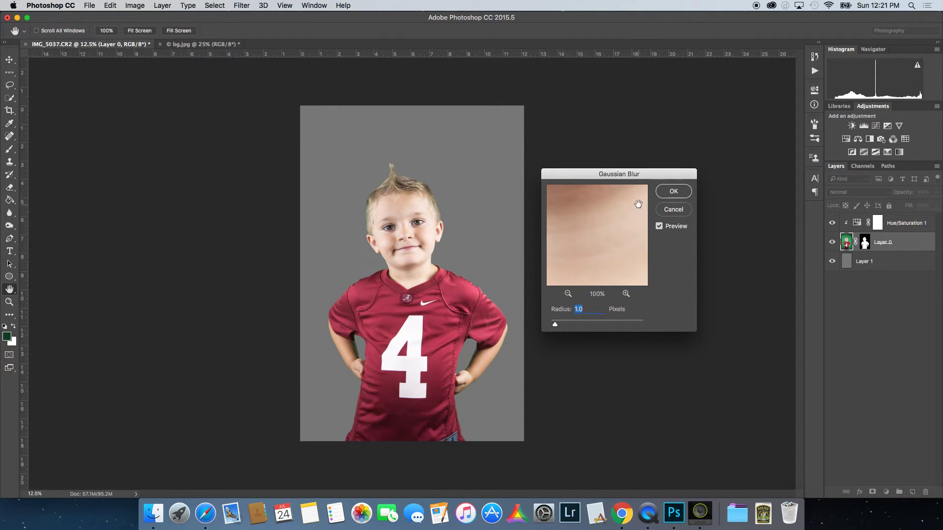
{"action": "left_click", "coordinate": [674, 192]}
{"action": "key", "text": "b"}
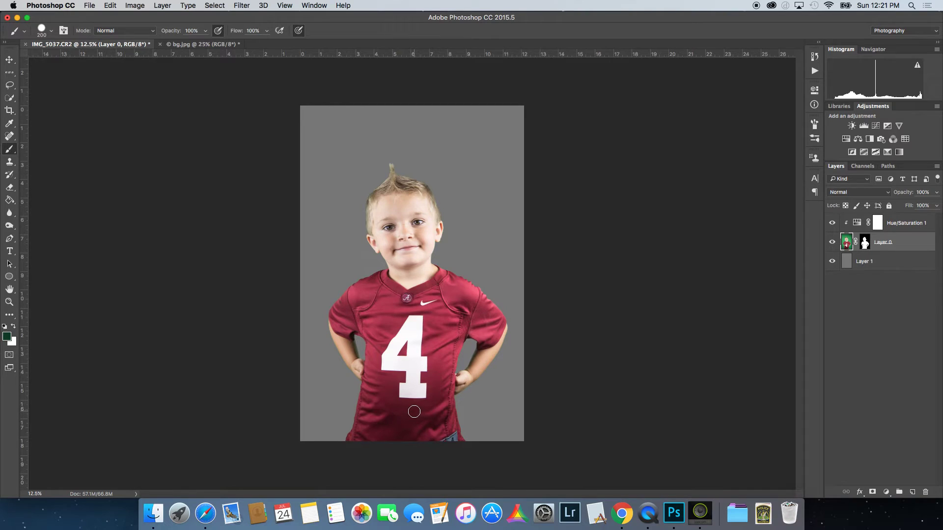
Move the boy's layer together with its Hue/Saturation adjustment into the bg.jpg stadium document.
{"action": "left_click", "coordinate": [908, 224]}
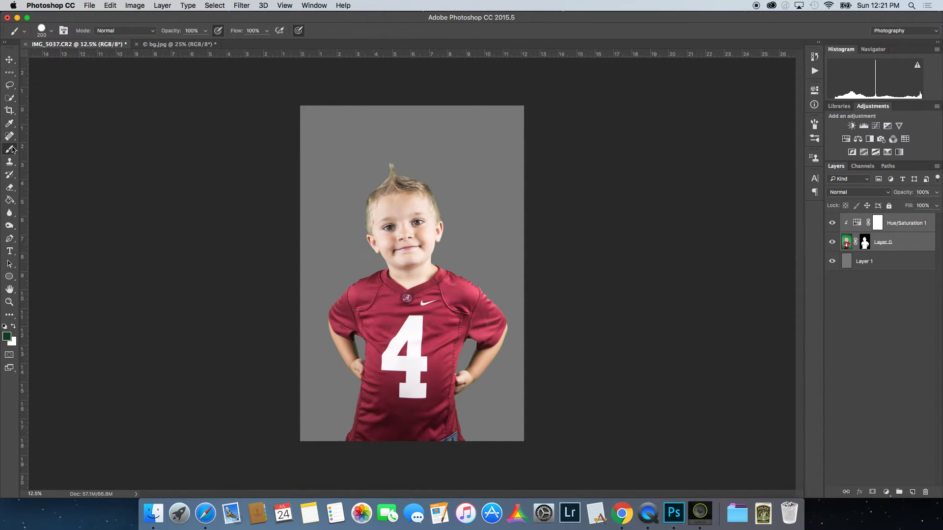
{"action": "left_click", "coordinate": [9, 60]}
{"action": "left_click_drag", "start_coordinate": [406, 323], "coordinate": [427, 325]}
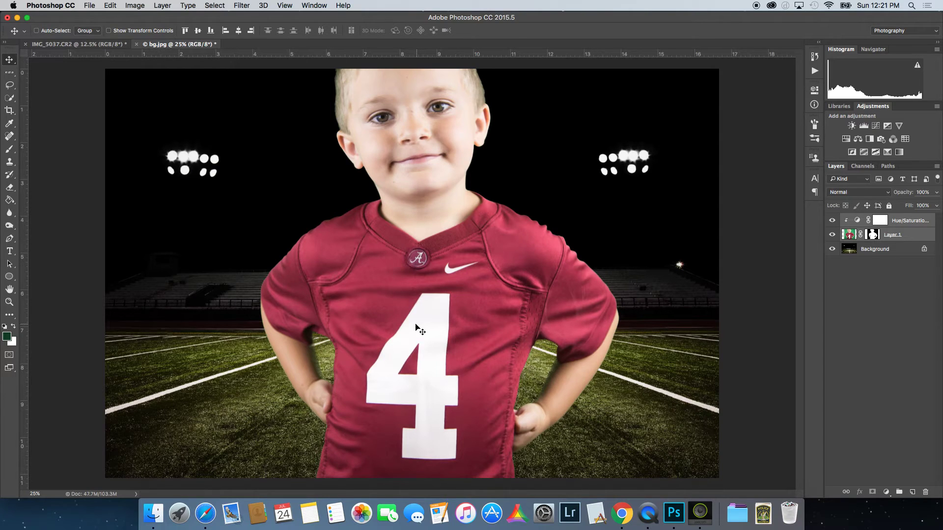
Scale the boy's layer and its Hue/Saturation adjustment to about 58.5% and place him in the middle of the field, cropped by the lower image edge.
{"action": "key", "text": "ctrl+t"}
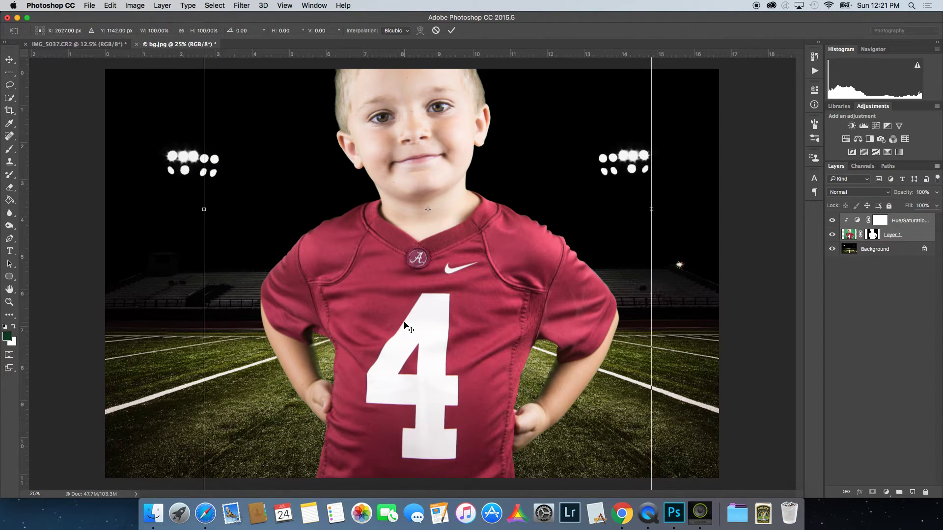
{"action": "left_click_drag", "start_coordinate": [346, 176], "coordinate": [337, 366]}
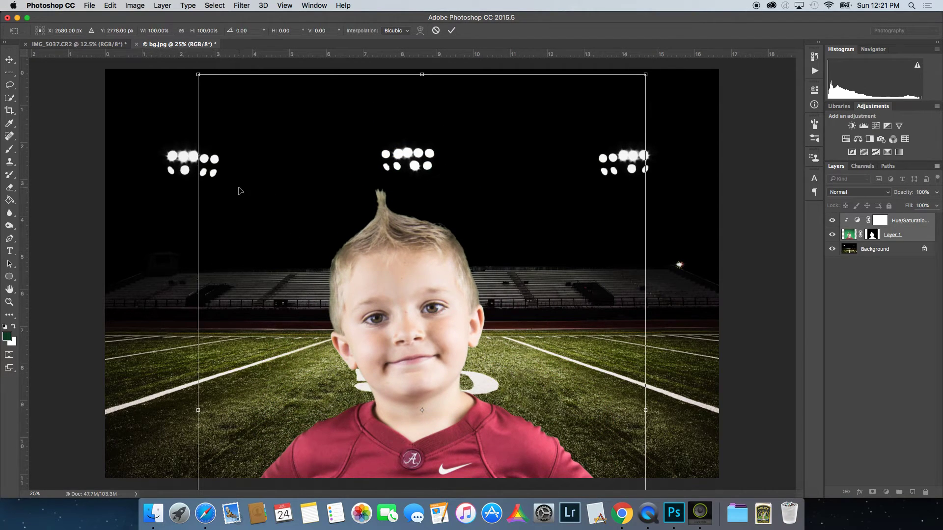
{"action": "left_click_drag", "start_coordinate": [198, 74], "coordinate": [416, 209]}
{"action": "left_click_drag", "start_coordinate": [314, 137], "coordinate": [244, 130]}
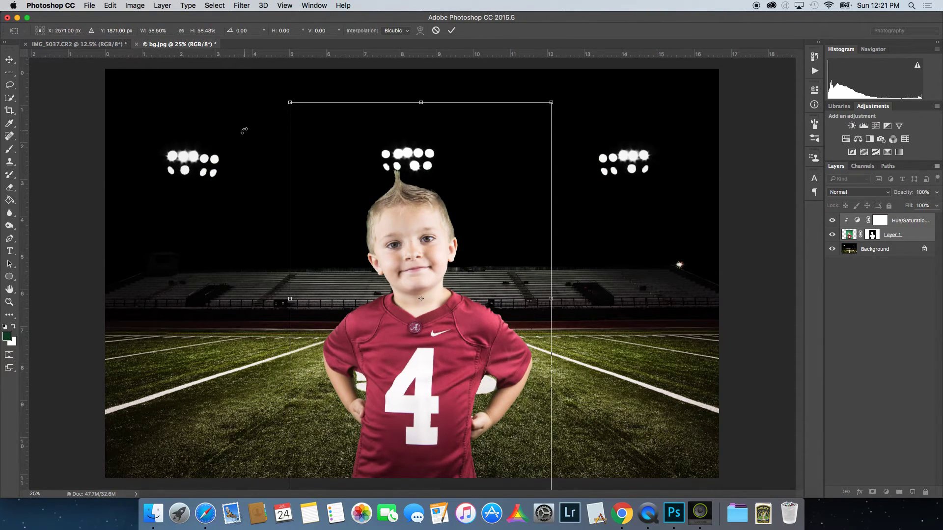
{"action": "key", "text": "Return"}
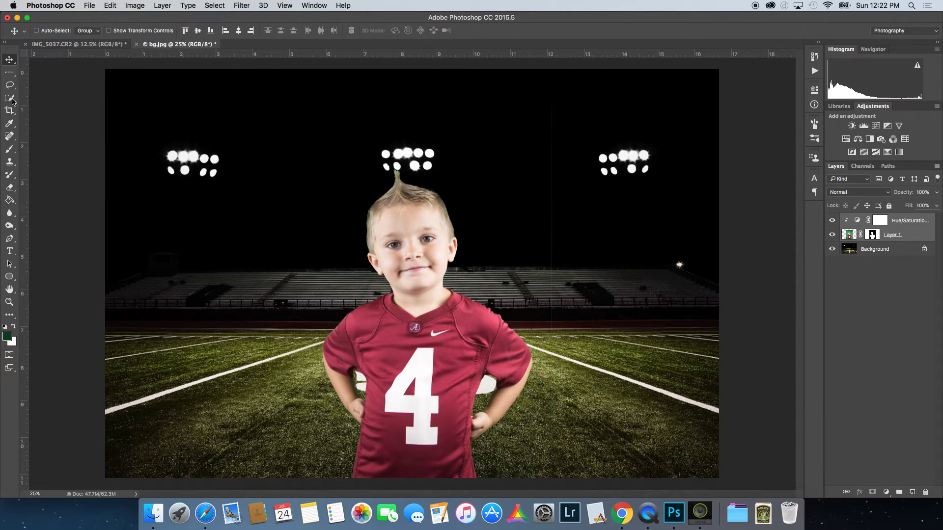
Erase the faint vertical edge line beside the boy on the image of his layer with the Eraser.
{"action": "left_click", "coordinate": [10, 188]}
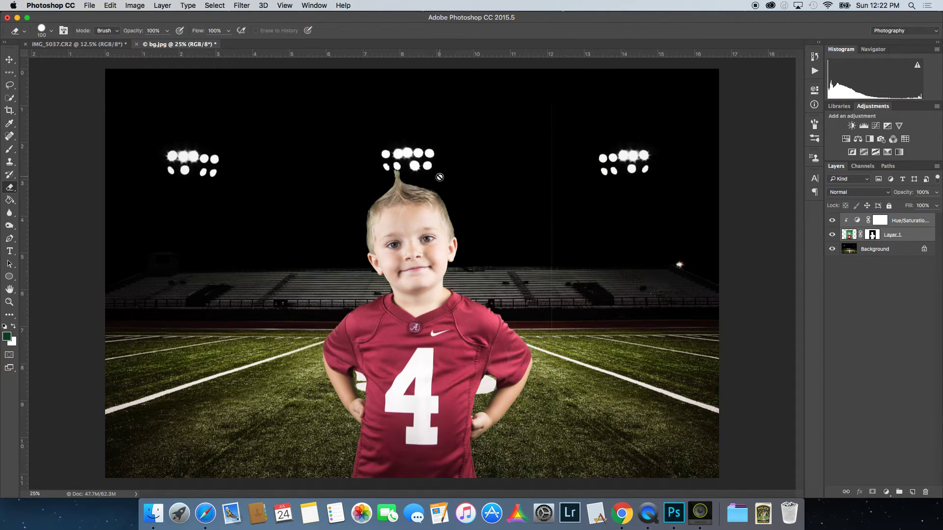
{"action": "left_click", "coordinate": [913, 239]}
{"action": "left_click_drag", "start_coordinate": [557, 158], "coordinate": [545, 462]}
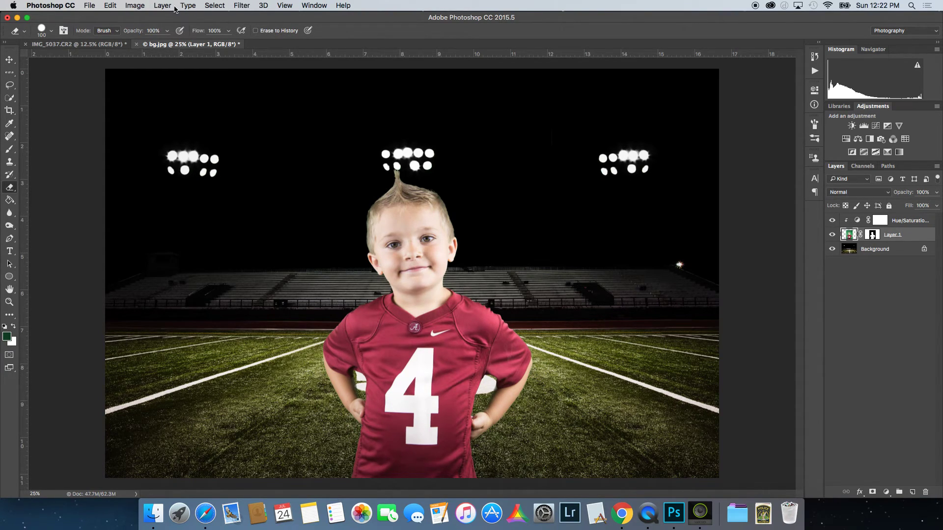
Apply the Camera Raw Filter to the boy's layer with Exposure -0.30, and flatten the image.
{"action": "left_click", "coordinate": [243, 6]}
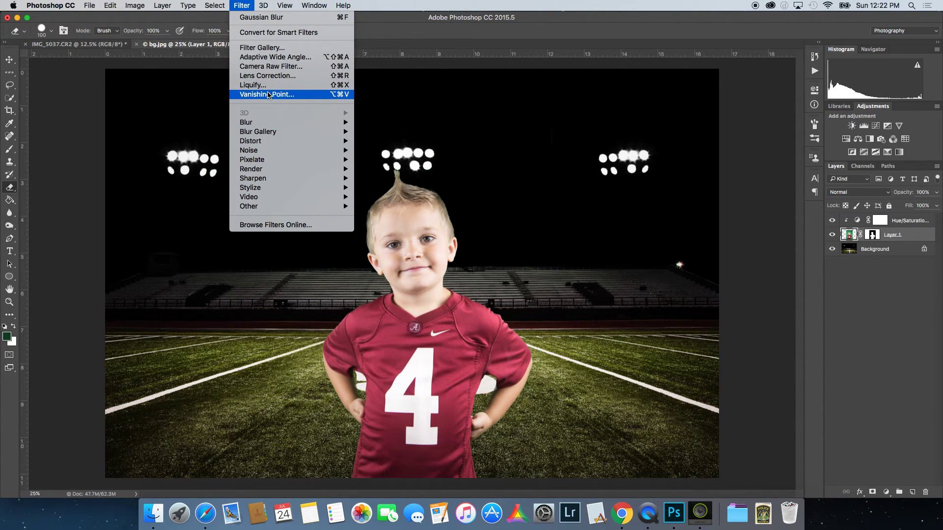
{"action": "left_click", "coordinate": [273, 66]}
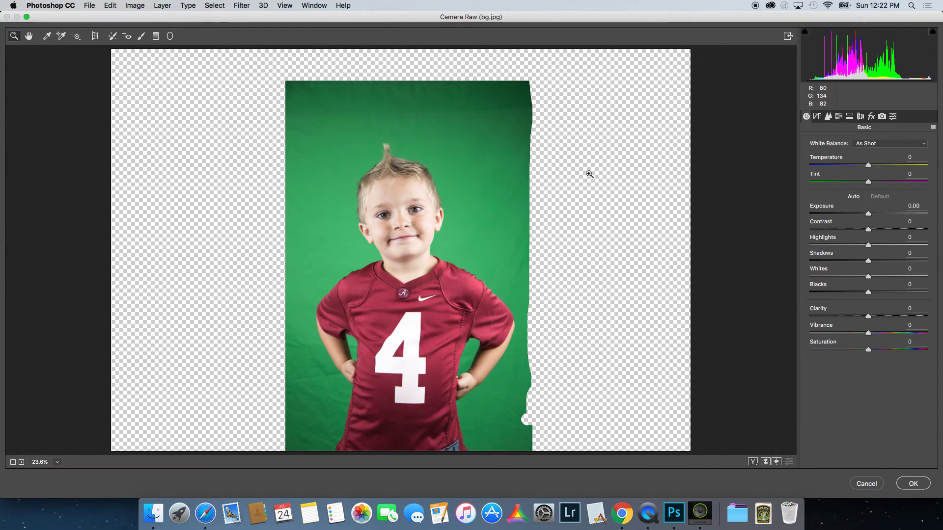
{"action": "left_click", "coordinate": [864, 212]}
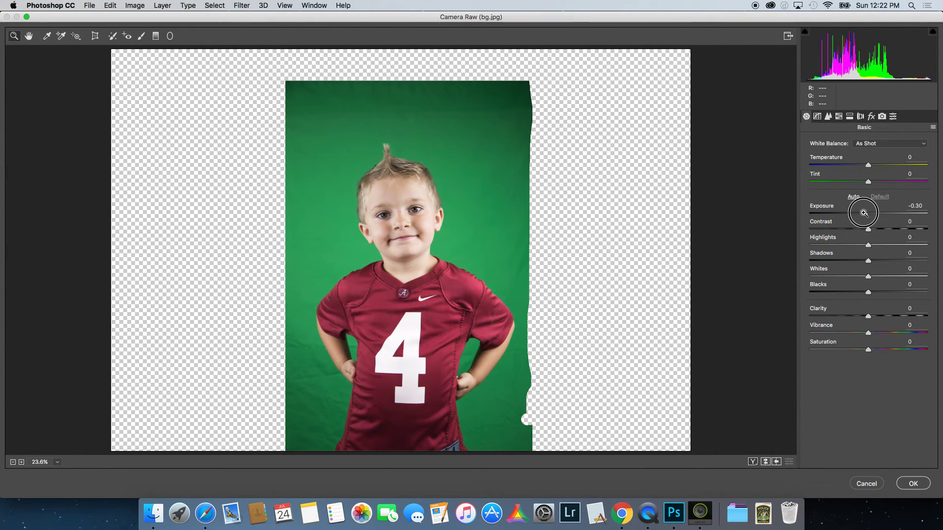
{"action": "left_click", "coordinate": [921, 486]}
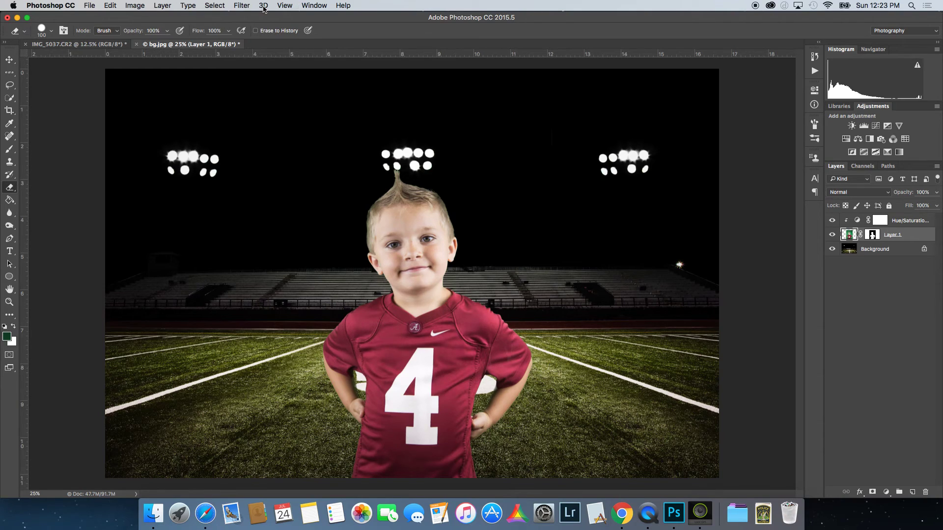
{"action": "left_click", "coordinate": [162, 6]}
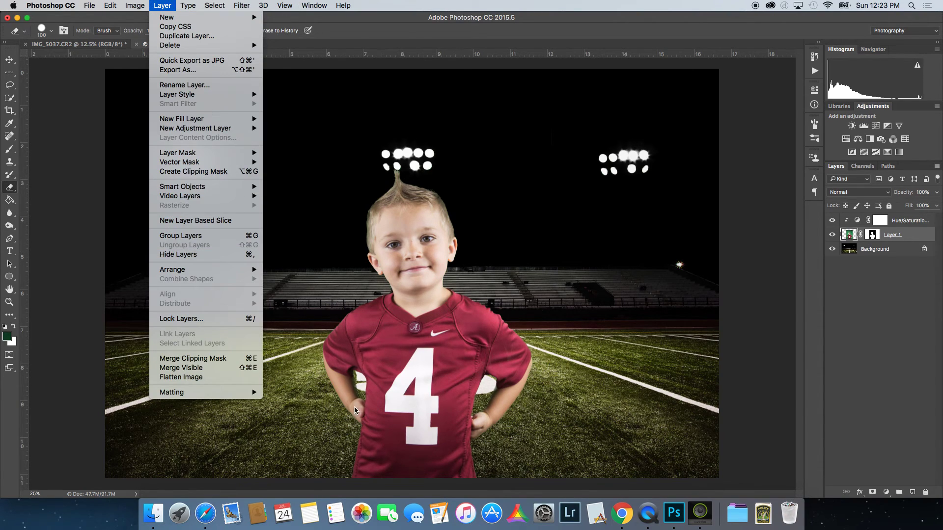
{"action": "left_click", "coordinate": [236, 378]}
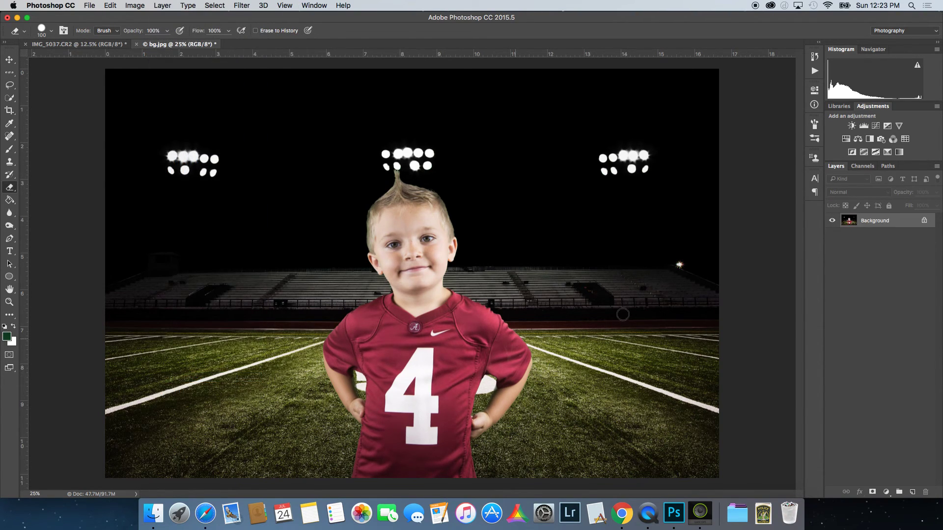
Apply the Camera Raw Filter to the flattened image with Contrast +23, Highlights -11, Shadows +70, Whites -1 and Vibrance -11.
{"action": "left_click", "coordinate": [241, 7]}
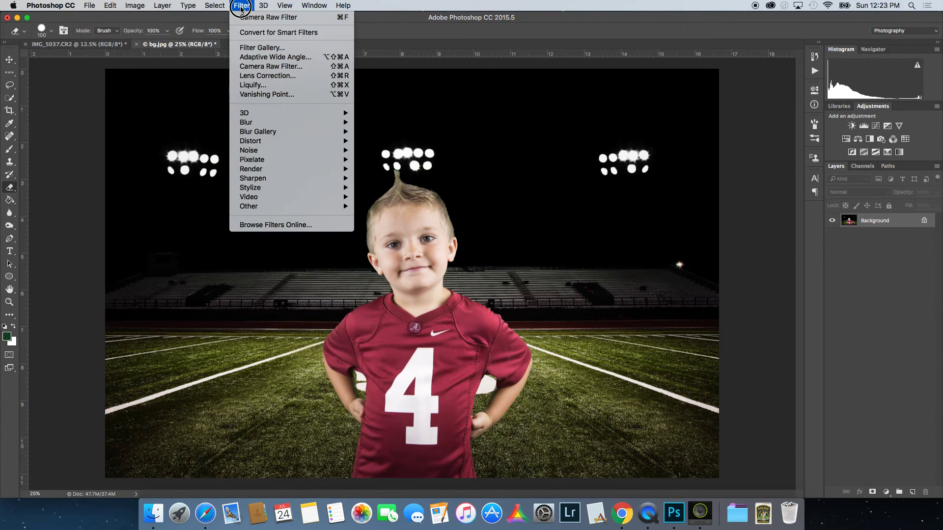
{"action": "left_click", "coordinate": [268, 68]}
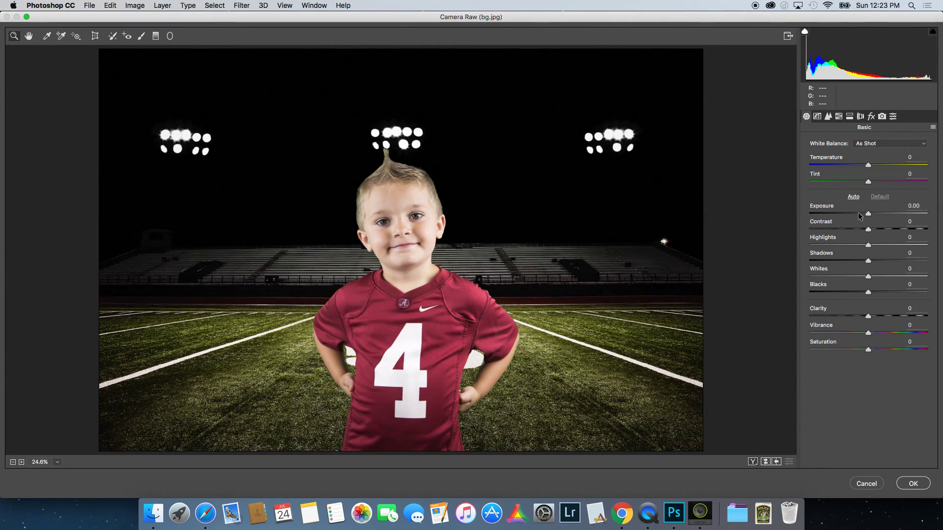
{"action": "mouse_move", "coordinate": [868, 214]}
{"action": "left_mouse_down"}
{"action": "mouse_move", "coordinate": [881, 214]}
{"action": "mouse_move", "coordinate": [872, 216]}
{"action": "mouse_move", "coordinate": [893, 232]}
{"action": "mouse_move", "coordinate": [868, 215]}
{"action": "left_mouse_up"}
{"action": "left_click_drag", "start_coordinate": [868, 249], "coordinate": [909, 268]}
{"action": "mouse_move", "coordinate": [869, 278]}
{"action": "left_mouse_down"}
{"action": "mouse_move", "coordinate": [857, 276]}
{"action": "mouse_move", "coordinate": [870, 278]}
{"action": "left_mouse_up"}
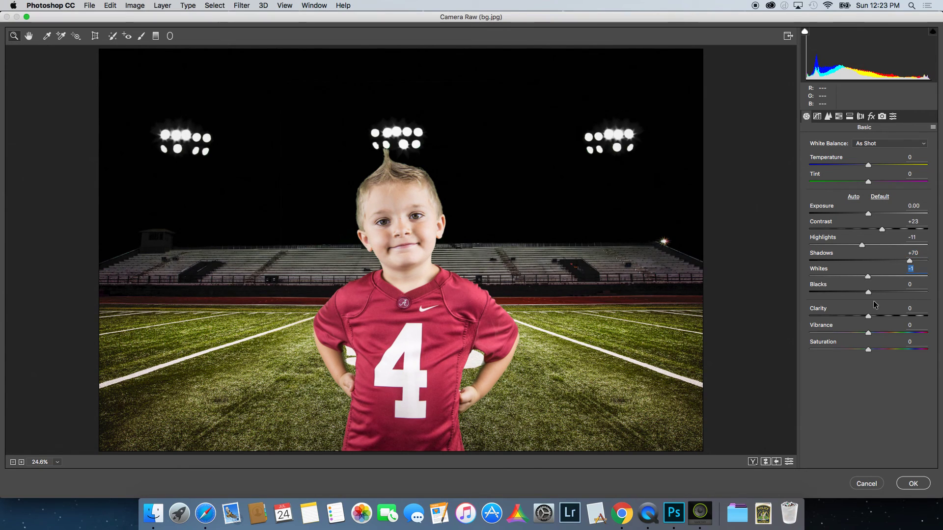
{"action": "left_click_drag", "start_coordinate": [869, 333], "coordinate": [863, 335]}
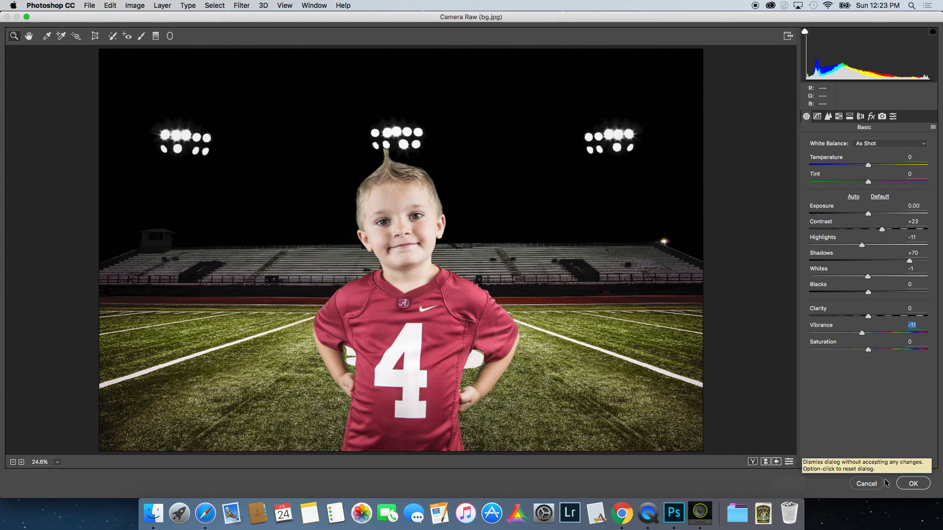
{"action": "left_click", "coordinate": [910, 482]}
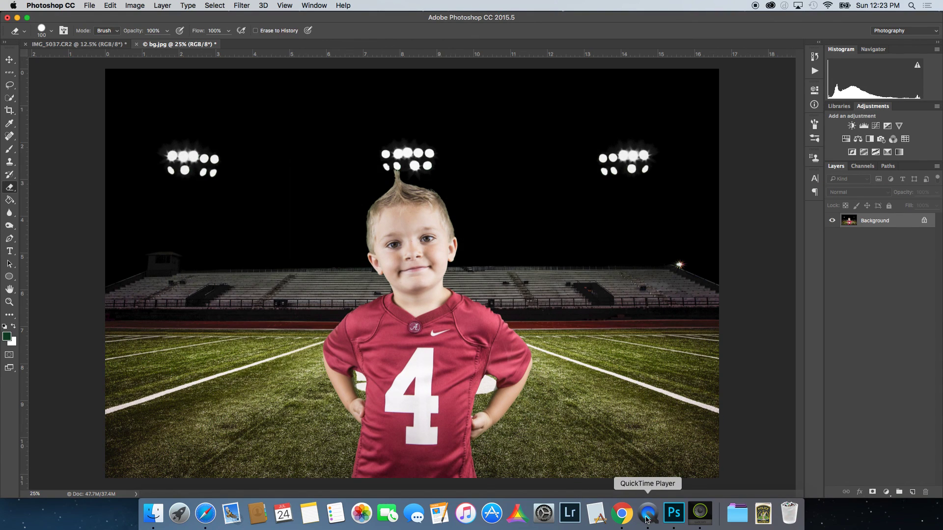